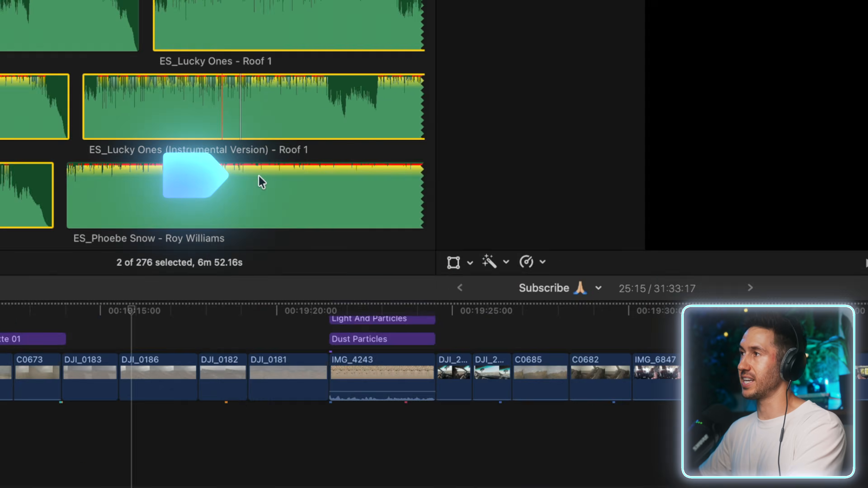
Step: Finish creating the ES_LUCKY ONES multicam clip from the two selected song versions and place it on the timeline as connected music
key(Return)
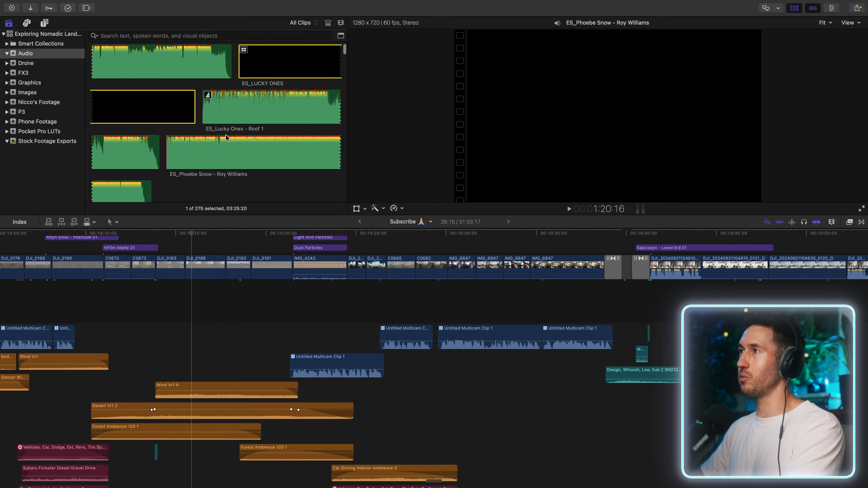
drag(280, 97, 121, 373)
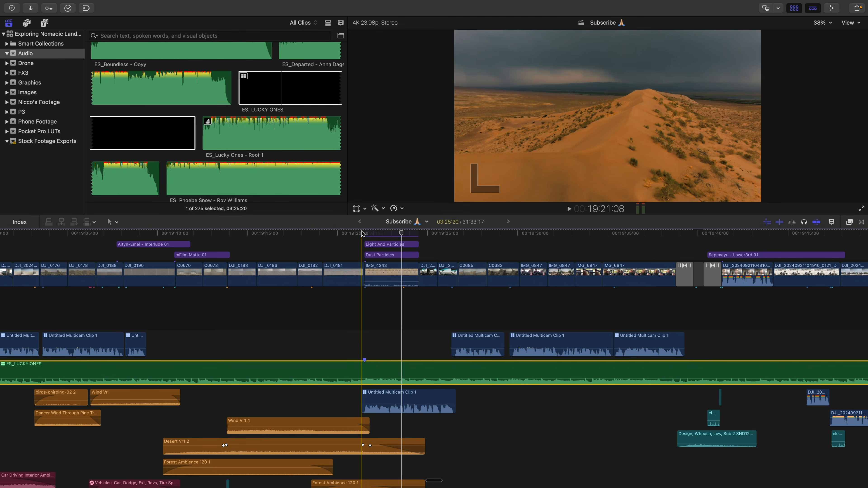
Step: Hide the media browser and show the multicam angles next to the main viewer
key(ctrl+super+1)
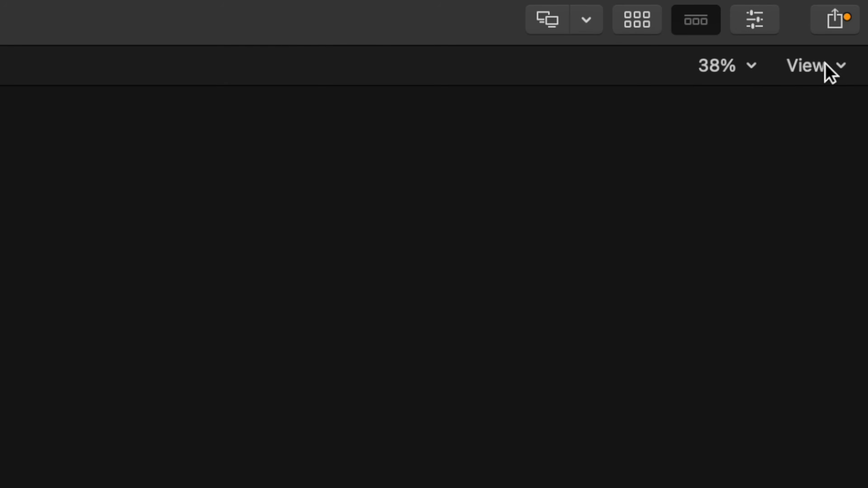
click(825, 65)
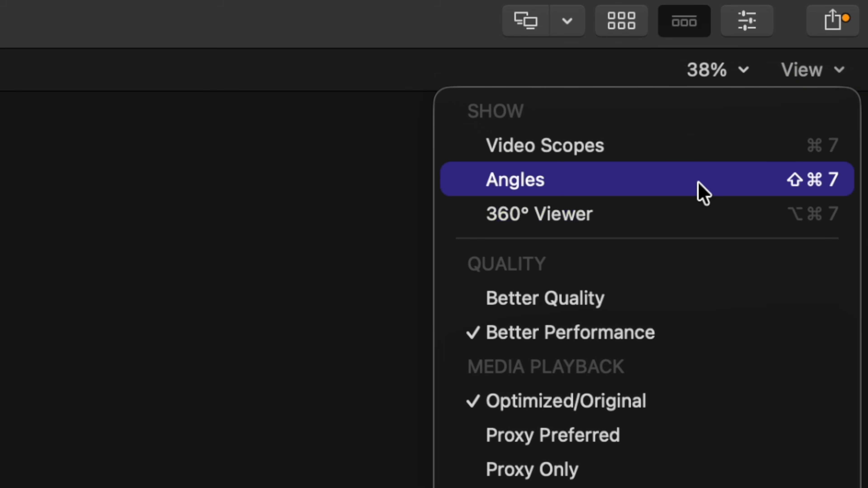
click(702, 191)
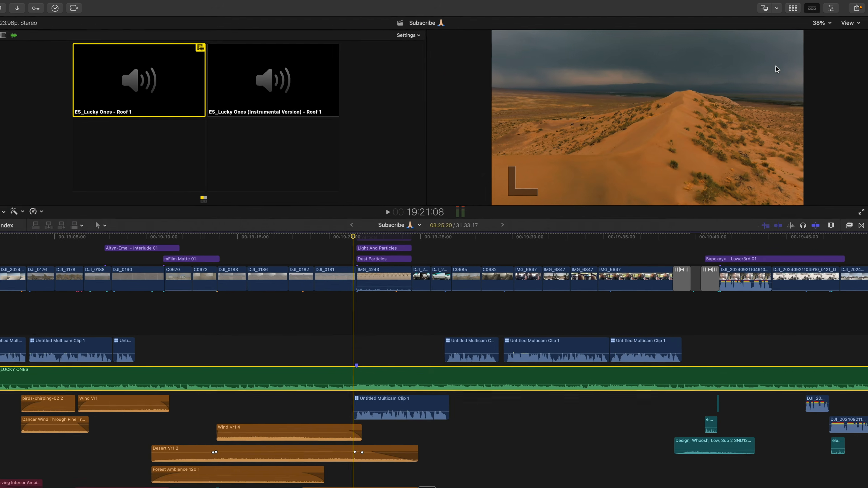
Step: Cut the ES_LUCKY ONES clip at the marker where the dialogue starts and switch to the Instrumental Version angle from there
click(357, 238)
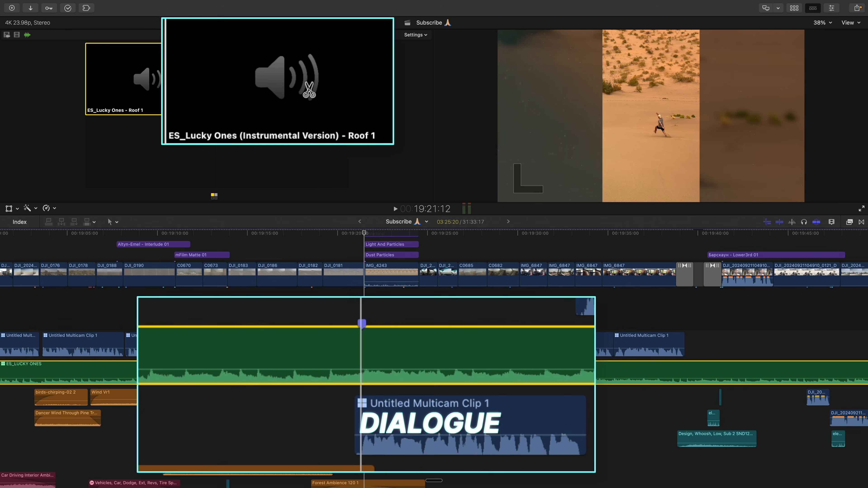
click(211, 80)
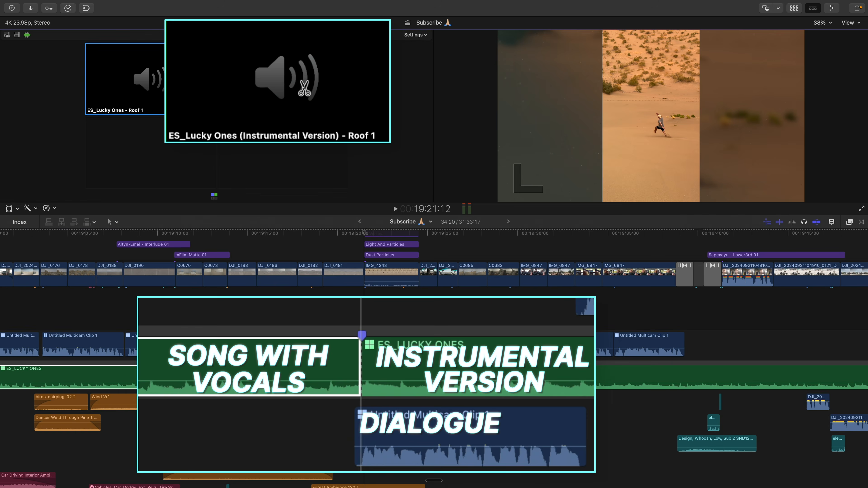
Step: Play the music across the switch from the vocal version to the instrumental version under the dialogue
click(420, 339)
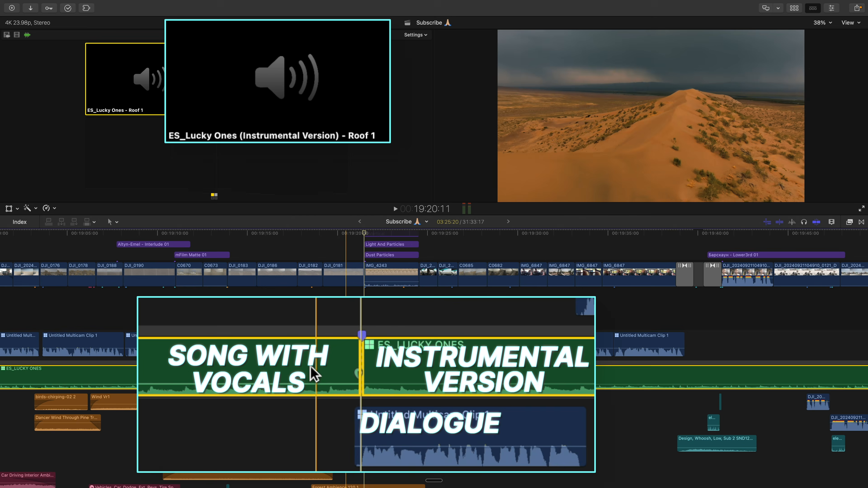
key(space)
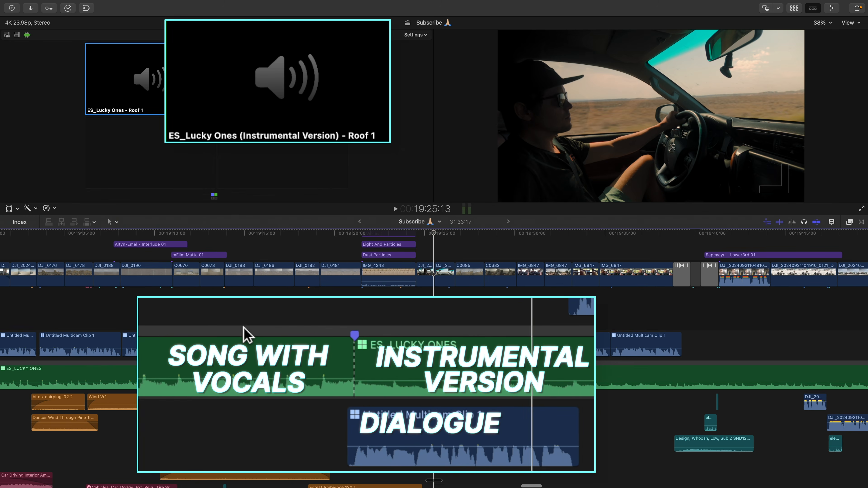
key(space)
Step: Expand the audio of both ES_LUCKY ONES segments on either side of the cut
click(335, 367)
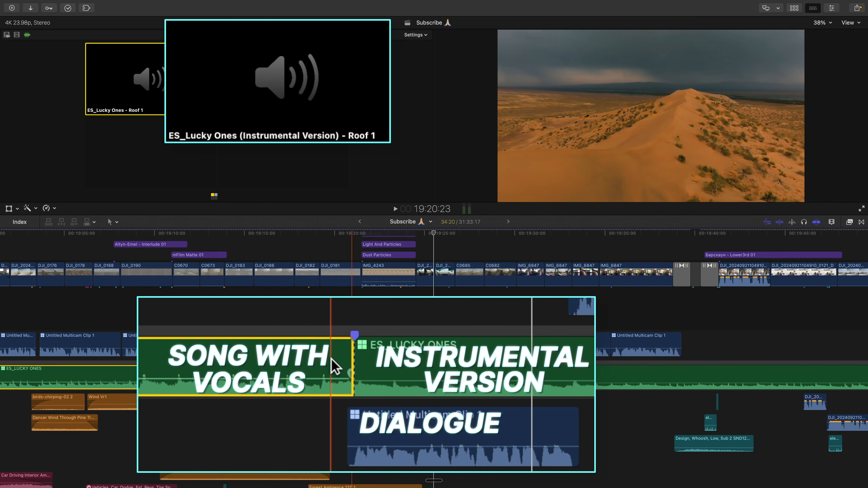
click(372, 364)
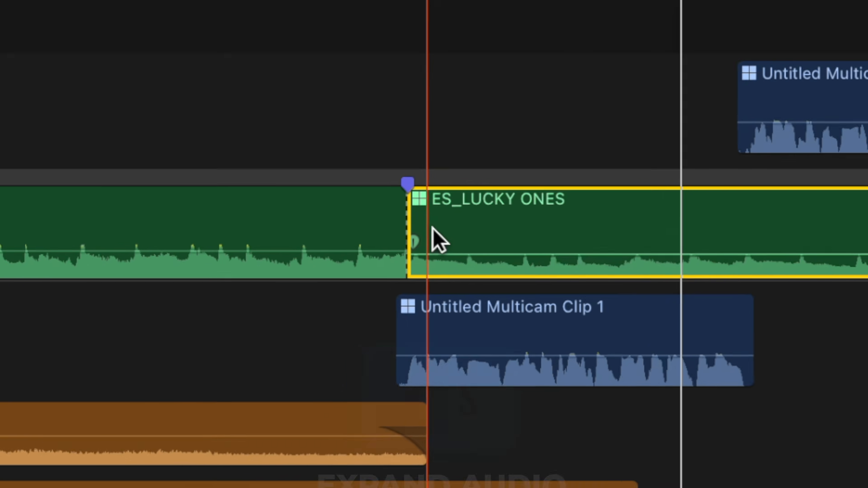
key(ctrl+s)
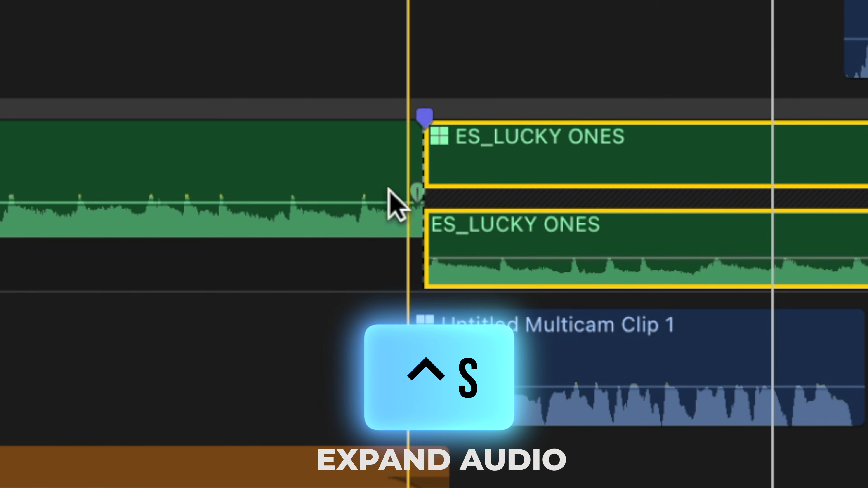
click(370, 215)
key(ctrl+s)
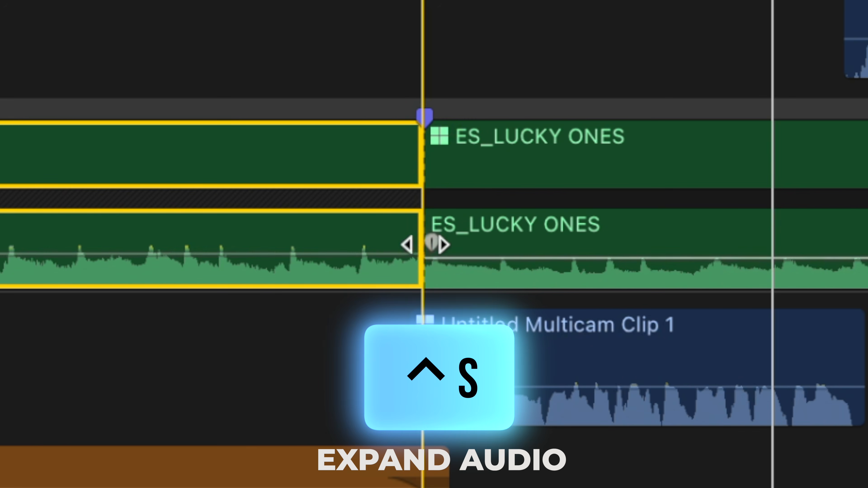
Step: Overlap the two segments' audio slightly across the cut, fading out the vocal version and fading in the instrumental version
drag(415, 231, 426, 249)
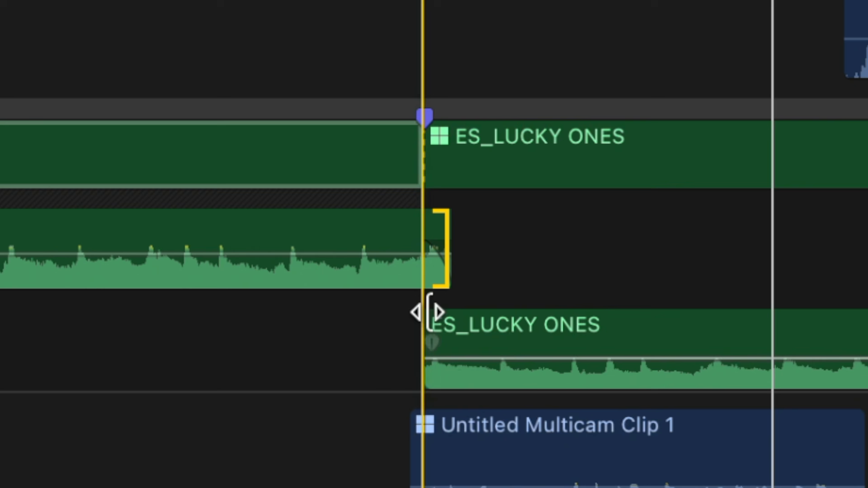
drag(426, 310, 452, 343)
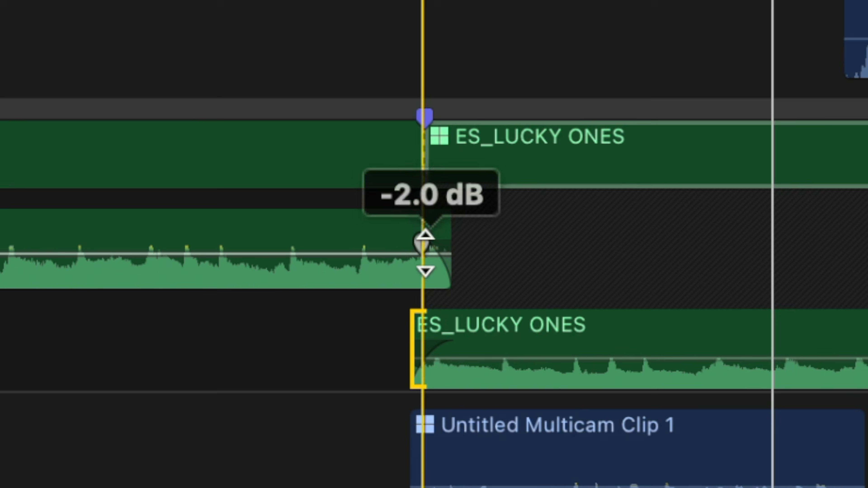
Step: Change the vocal segment's fade-out shape to Linear and make the fade start slightly earlier
right_click(421, 248)
click(468, 277)
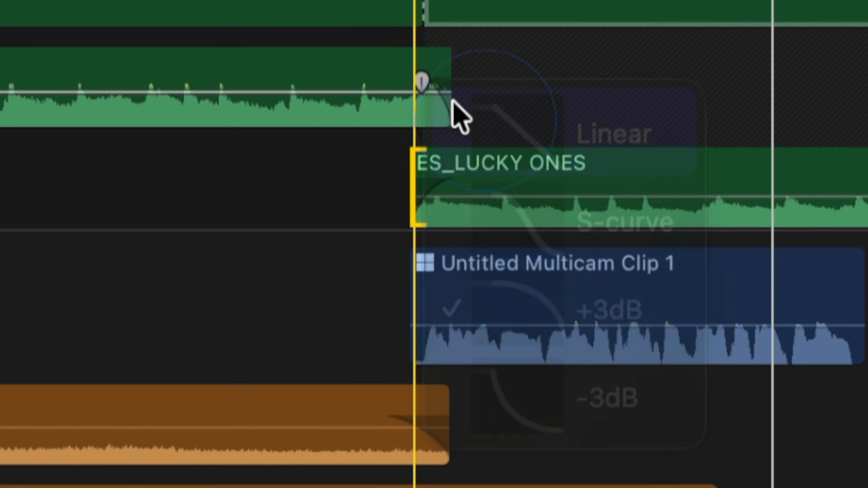
drag(422, 84, 406, 82)
right_click(406, 82)
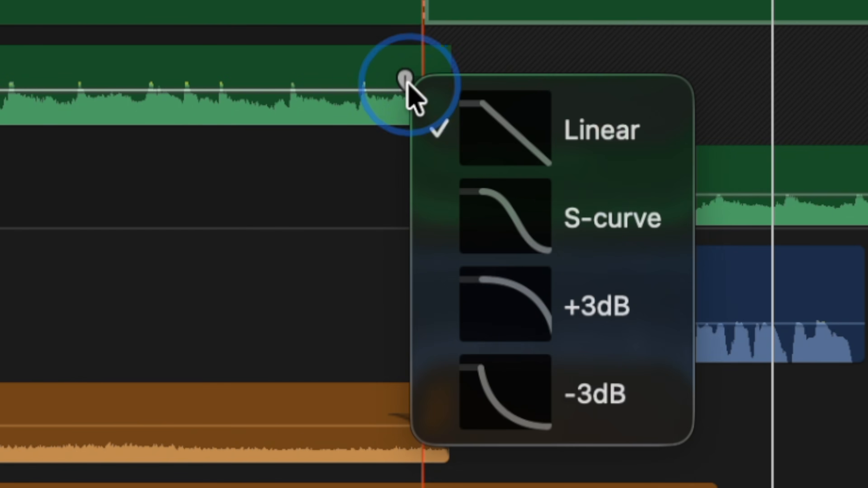
click(379, 88)
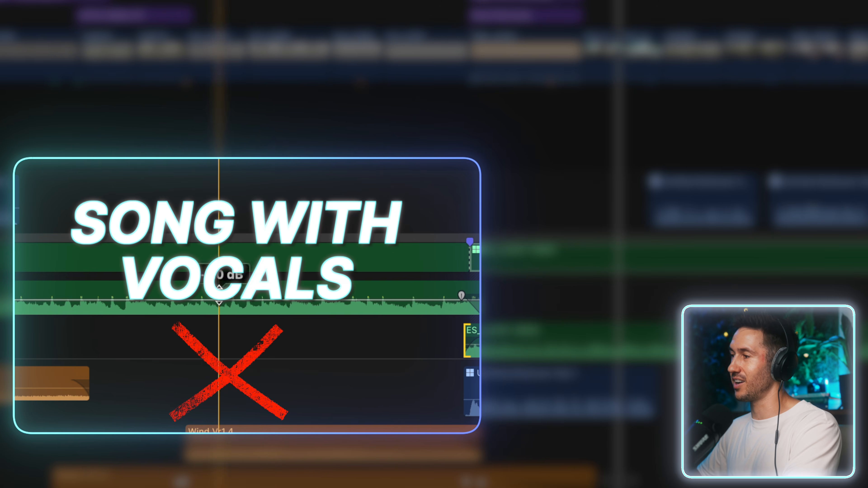
scroll(213, 271, right, 5)
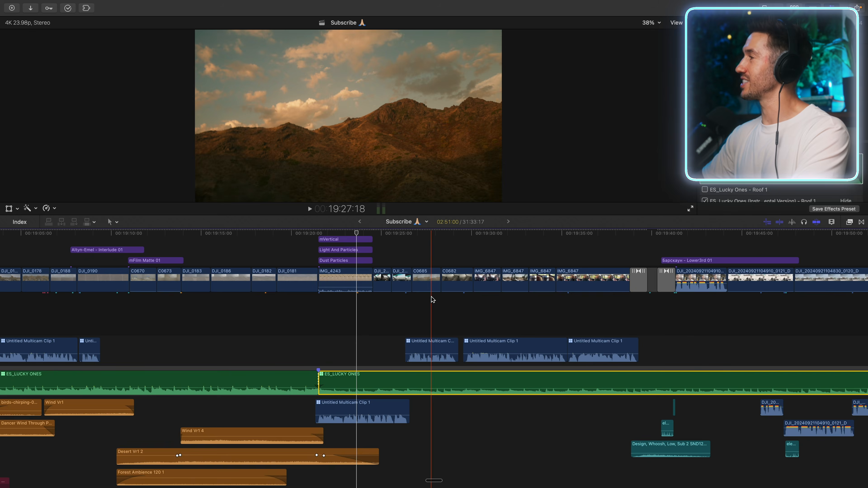
click(850, 223)
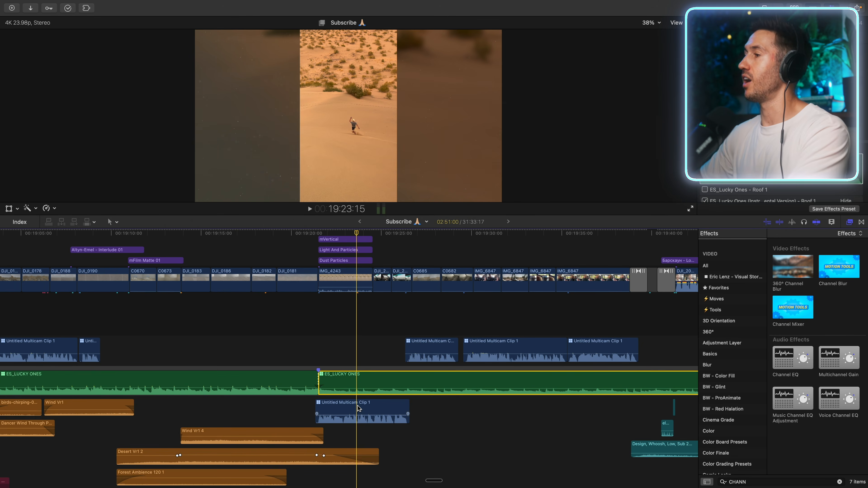
click(850, 223)
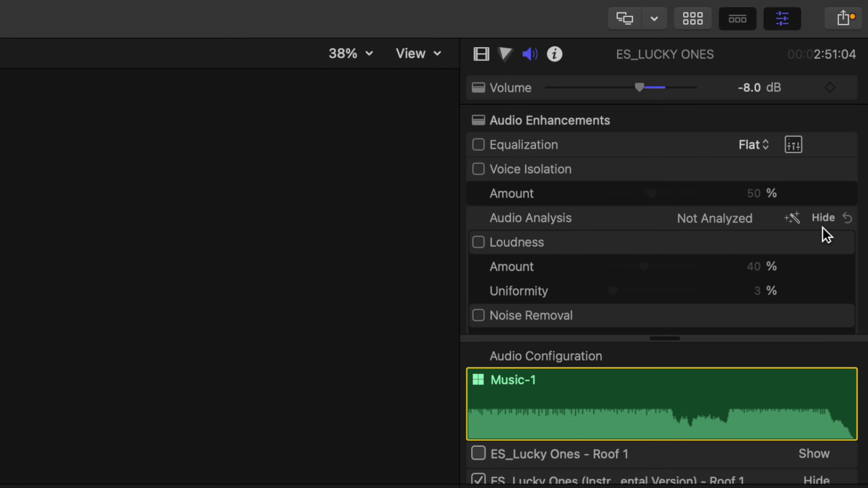
Step: Open the instrumental segment's 10-band Graphic Equalizer and lower the 256 Hz, 512 Hz, 1 kHz and 2 kHz bands, setting 2 kHz to -2.27 dB
click(795, 146)
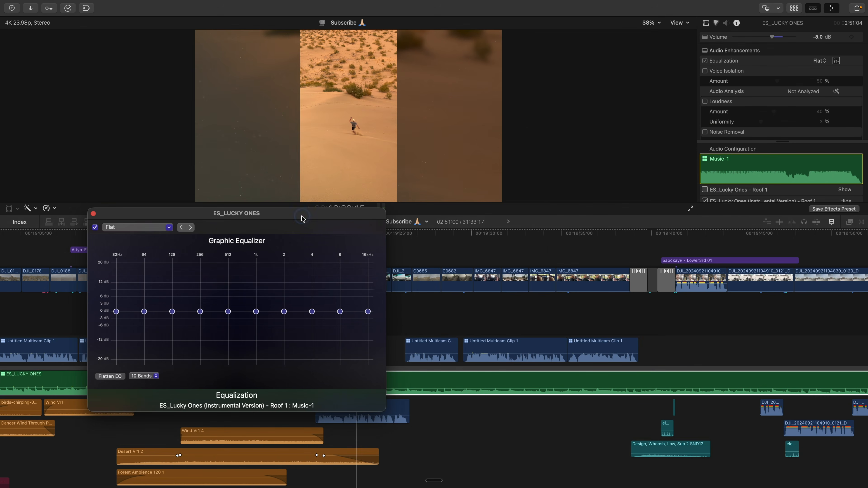
drag(302, 218, 445, 150)
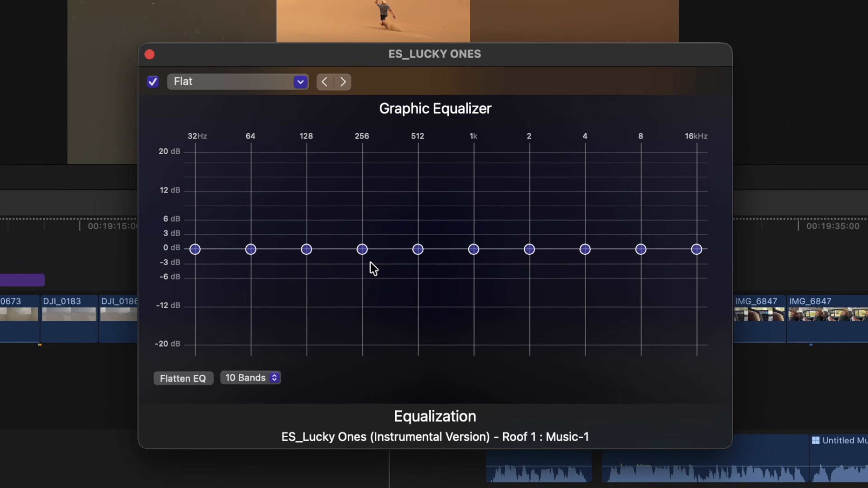
click(362, 249)
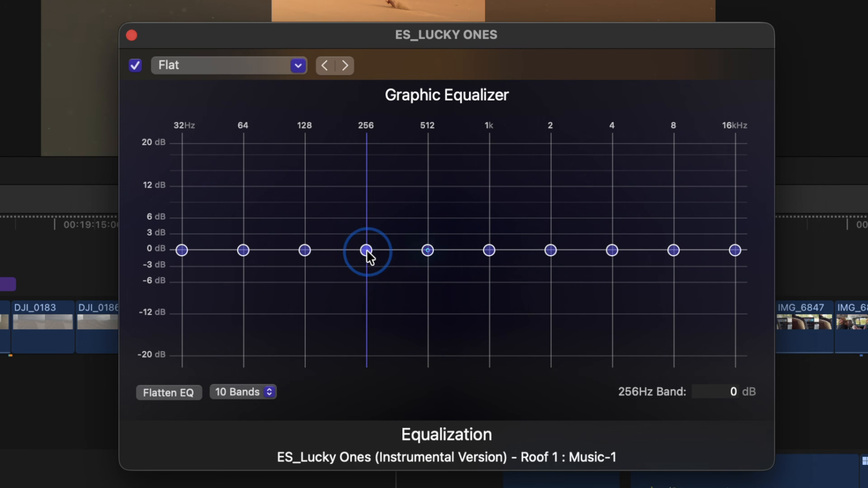
drag(367, 251, 365, 271)
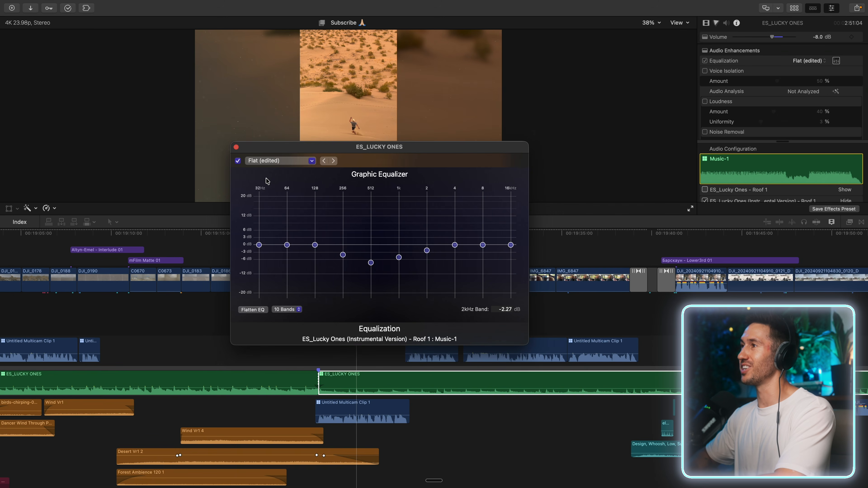
Step: Listen to the instrumental music under the dialogue with its equalization bypassed, and turn the equalization back on
click(327, 385)
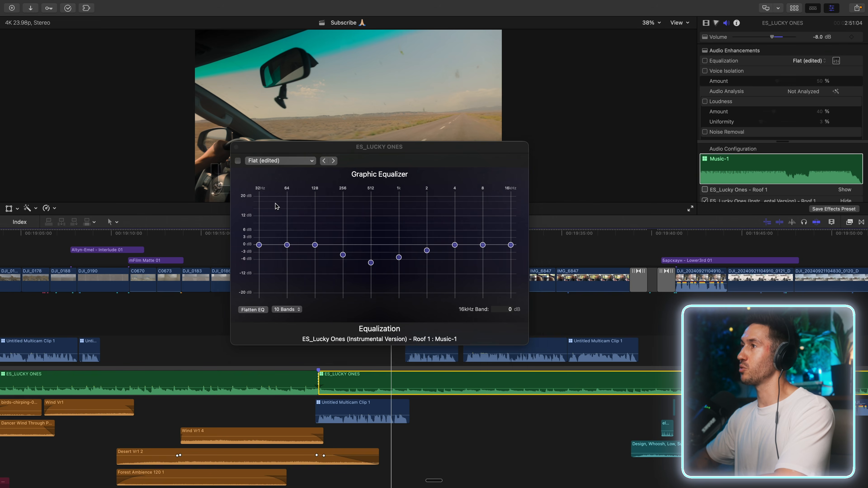
click(238, 161)
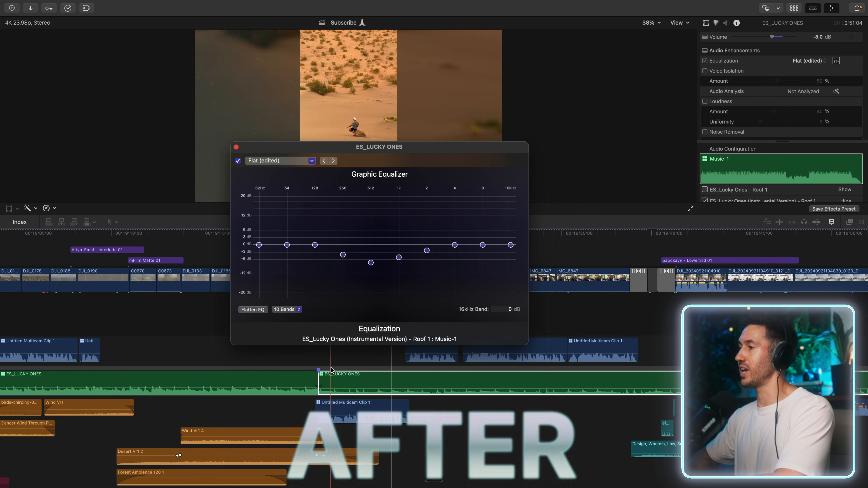